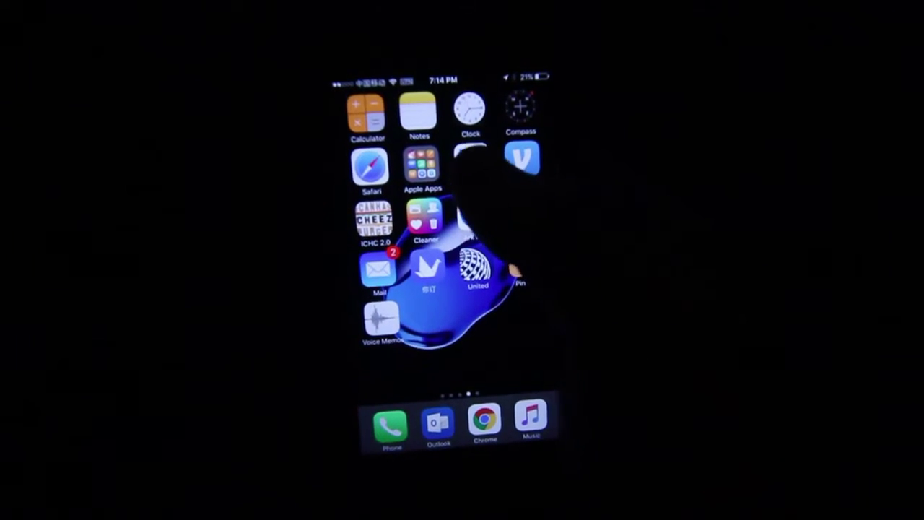
Launch Google Translate and switch to English-to-Chinese (Simplified) camera translation.
{"action": "left_click", "coordinate": [472, 158]}
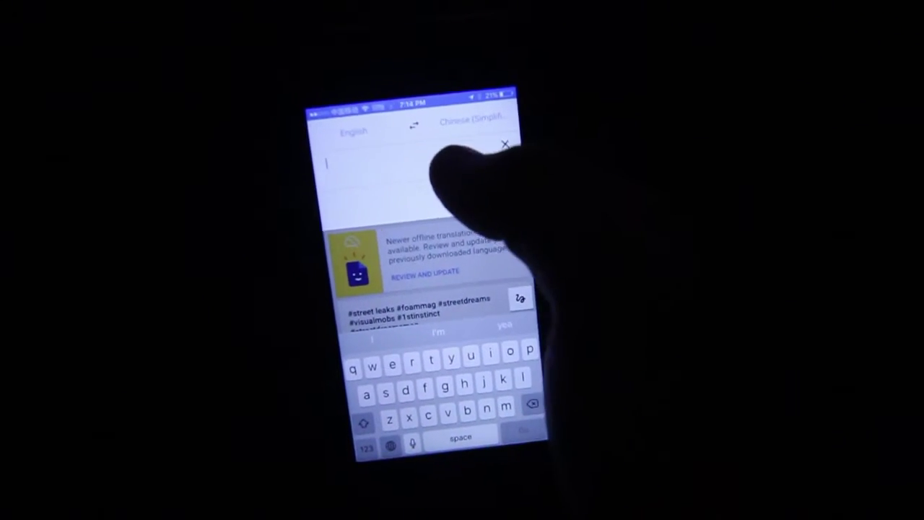
{"action": "left_click", "coordinate": [469, 231]}
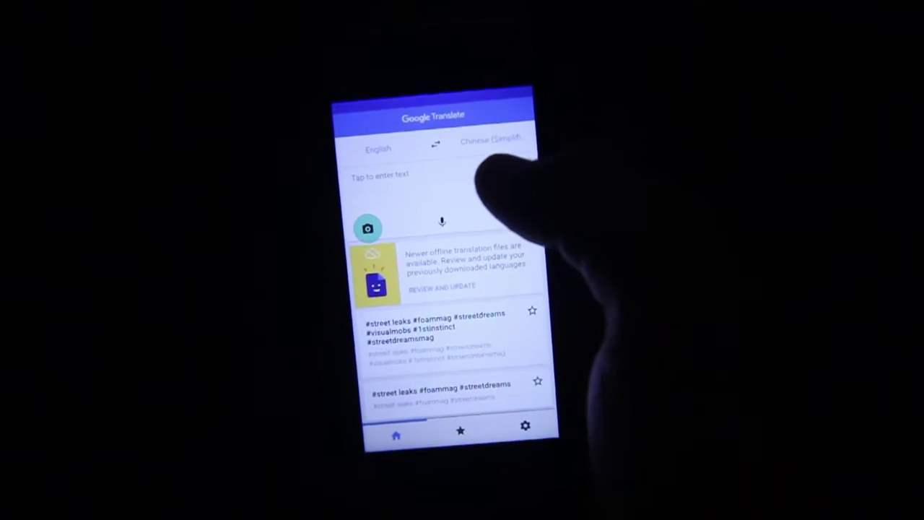
{"action": "left_click", "coordinate": [363, 216]}
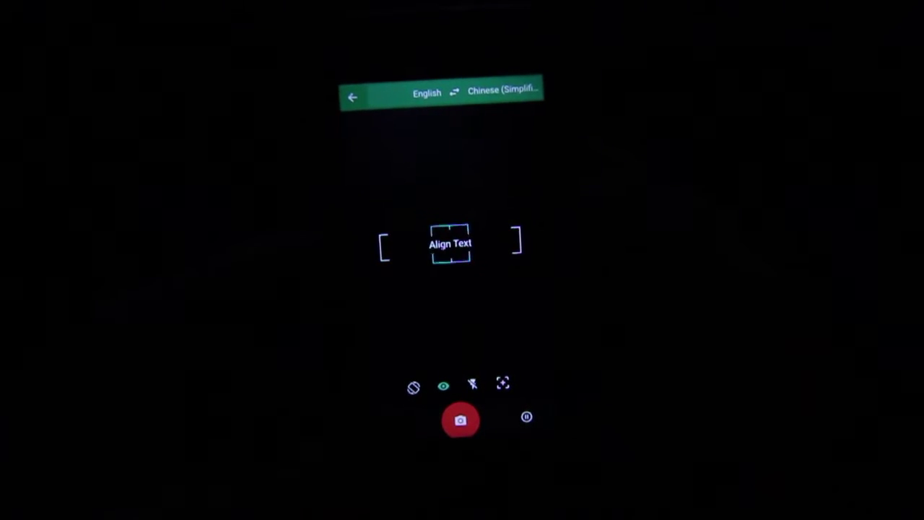
Import the hashtag screenshot from the Moments album for text scanning.
{"action": "left_click", "coordinate": [394, 422]}
{"action": "left_click", "coordinate": [429, 144]}
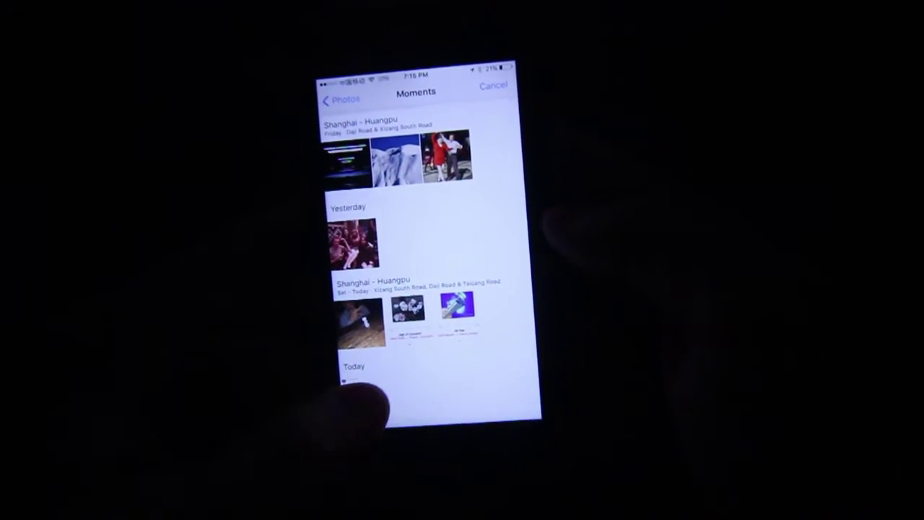
{"action": "left_click", "coordinate": [390, 419]}
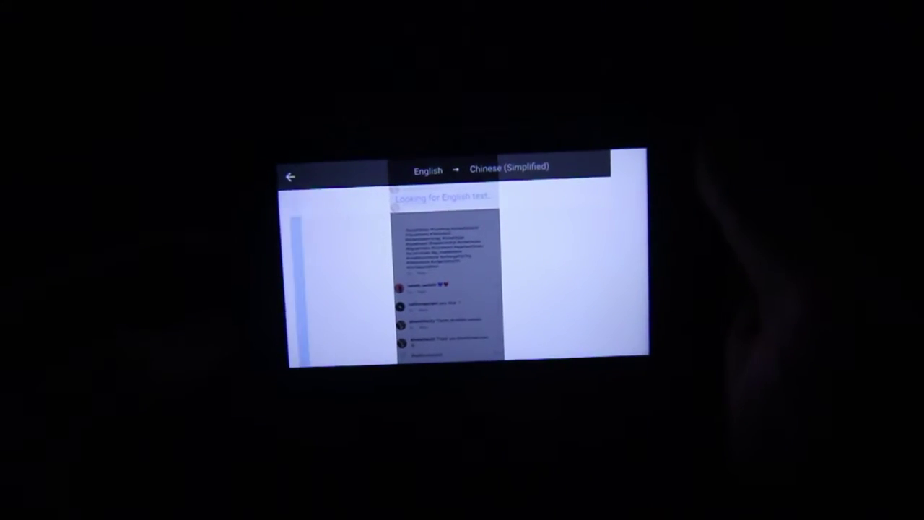